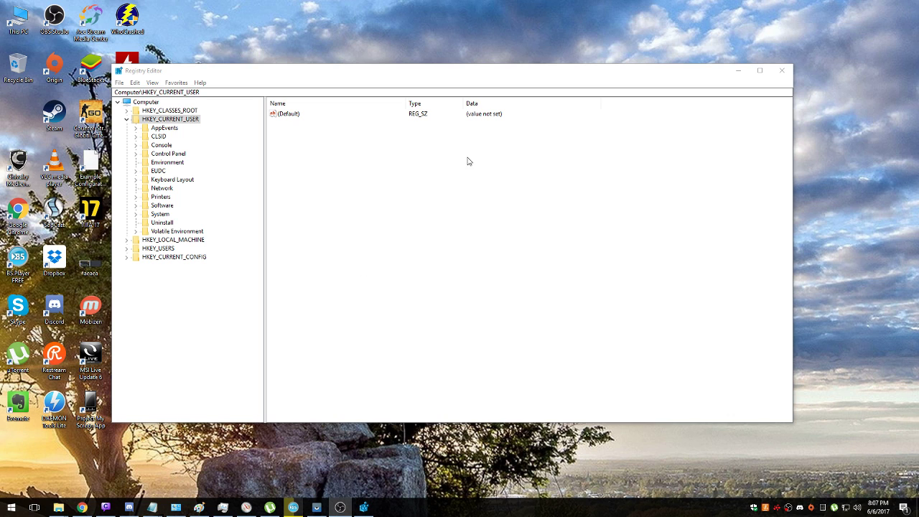
- Close the open Registry Editor window and relaunch the editor by searching for regedit
drag(421, 75, 421, 79)
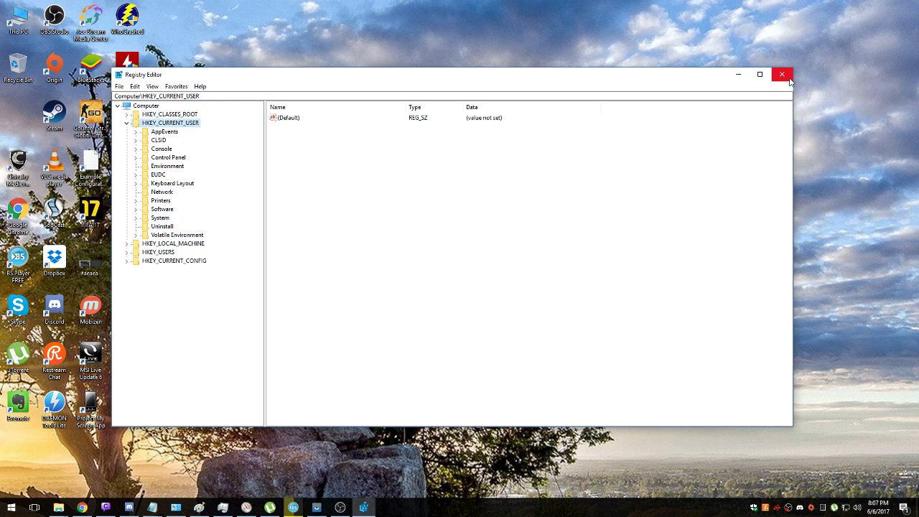
click(782, 74)
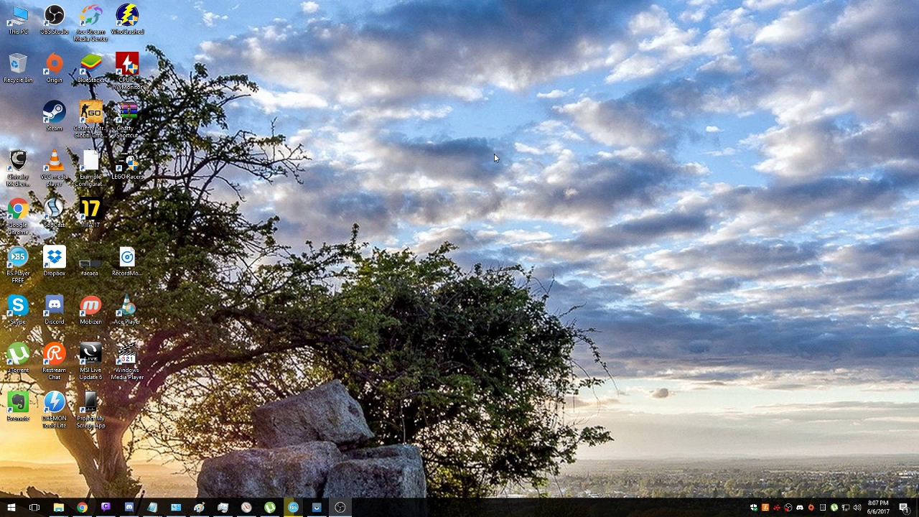
click(12, 508)
text(re)
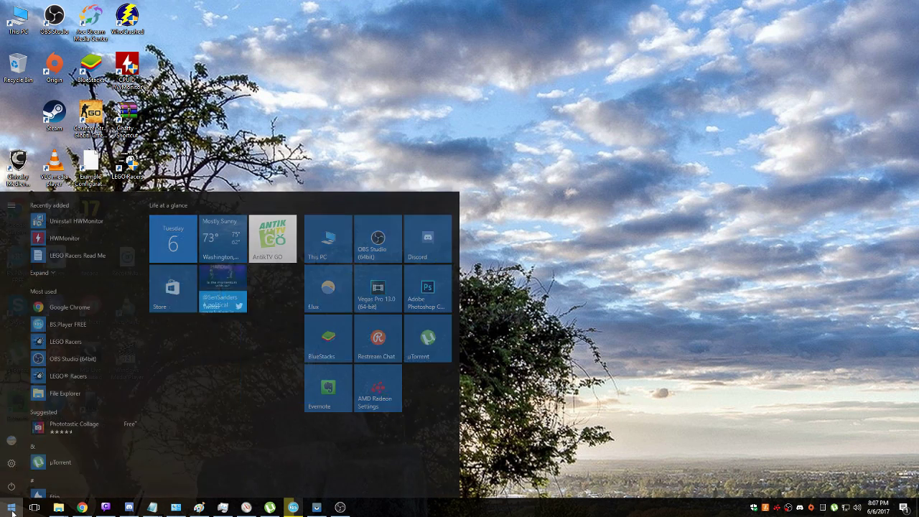
text(gedit)
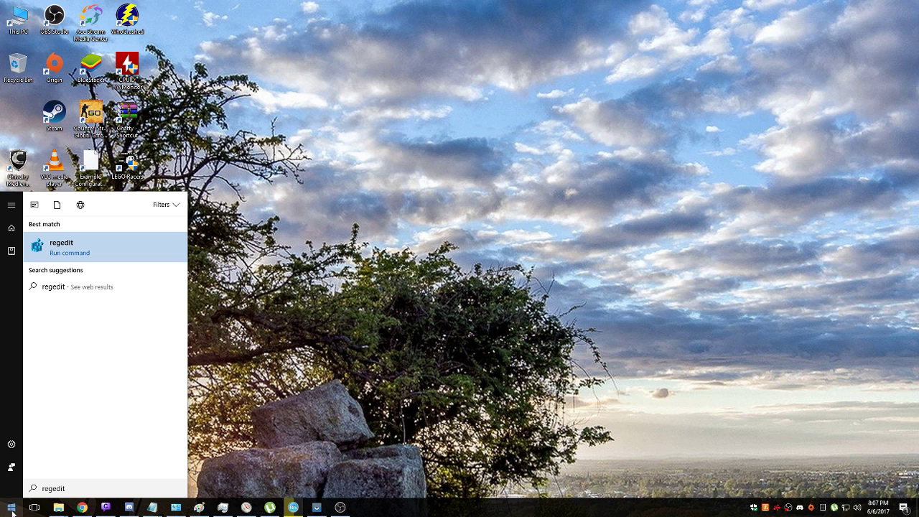
key(Return)
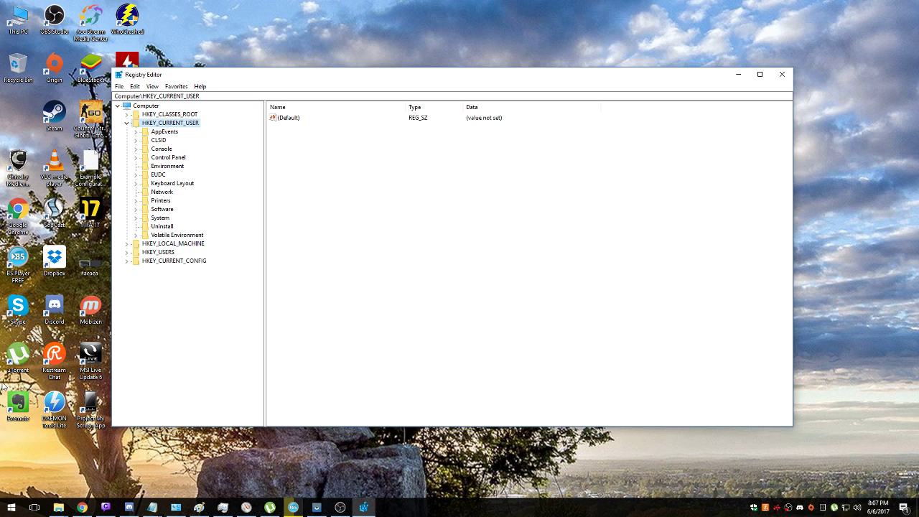
- Open the Keyboard key under HKEY_CURRENT_USER\Control Panel in the registry tree
click(127, 125)
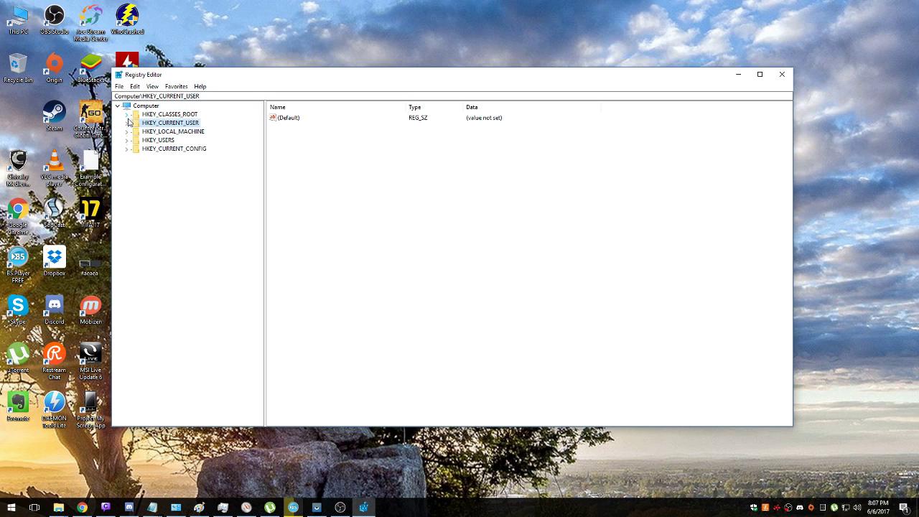
drag(282, 76, 277, 77)
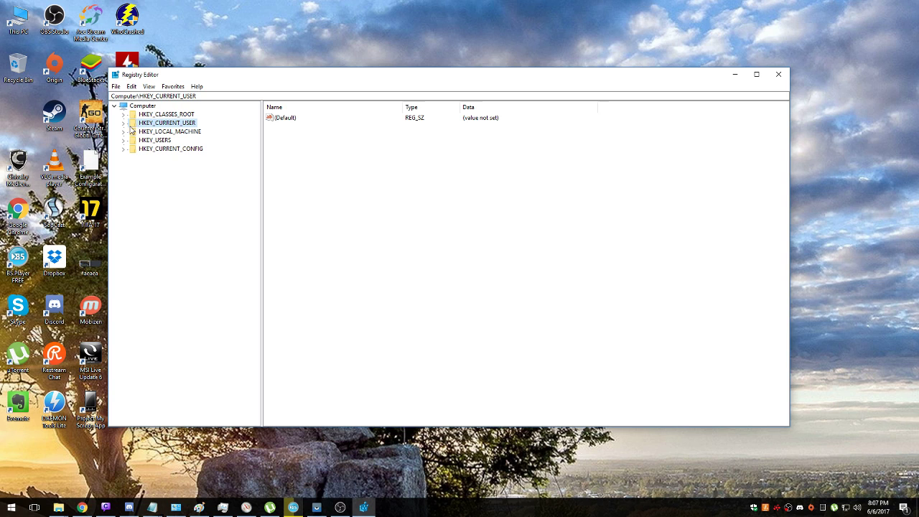
click(123, 123)
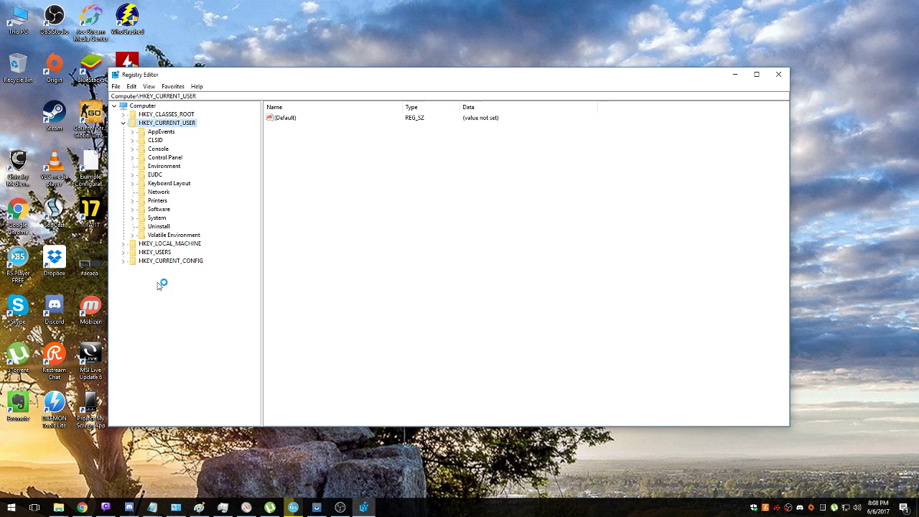
click(124, 123)
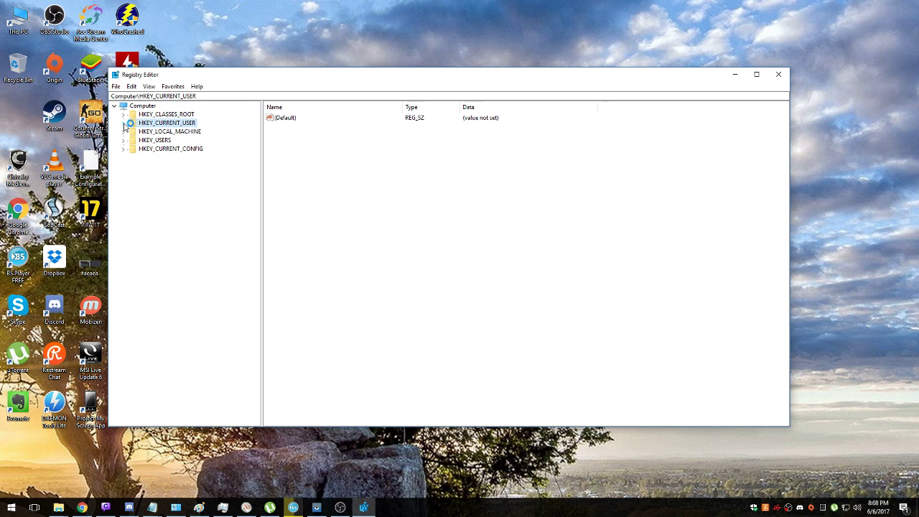
click(123, 123)
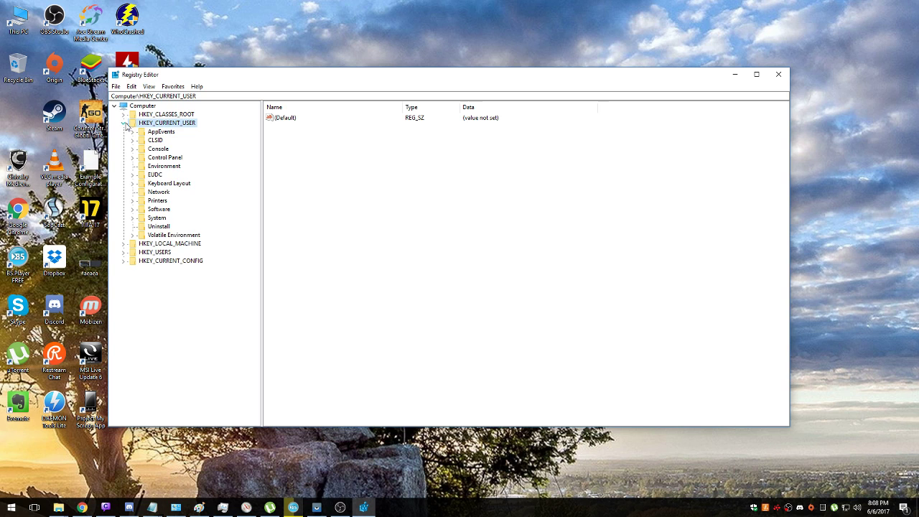
click(133, 158)
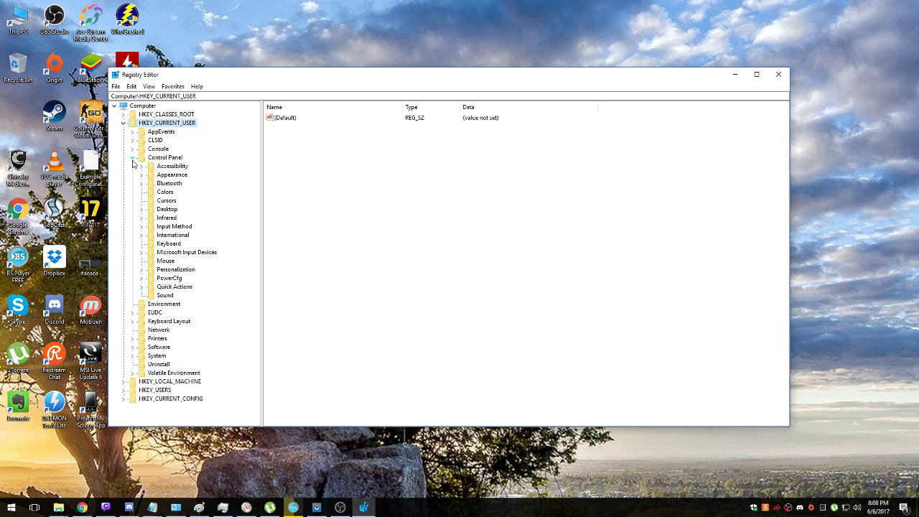
click(158, 245)
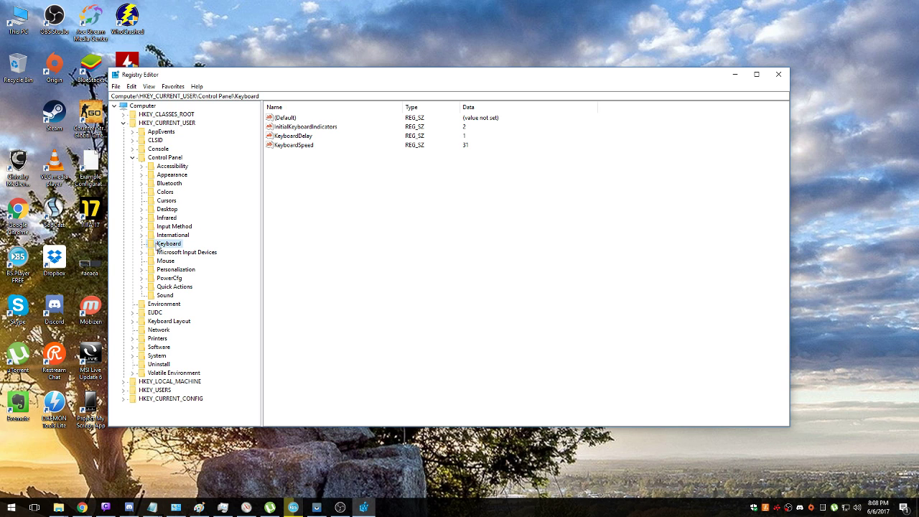
- Set the InitialKeyboardIndicators value data to 2 in HKEY_CURRENT_USER\Control Panel\Keyboard
click(308, 128)
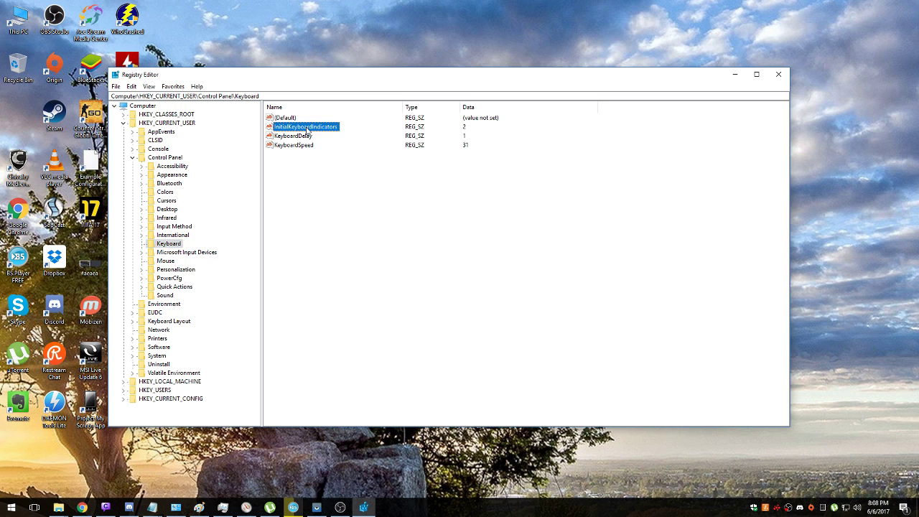
click(420, 129)
double_click(314, 128)
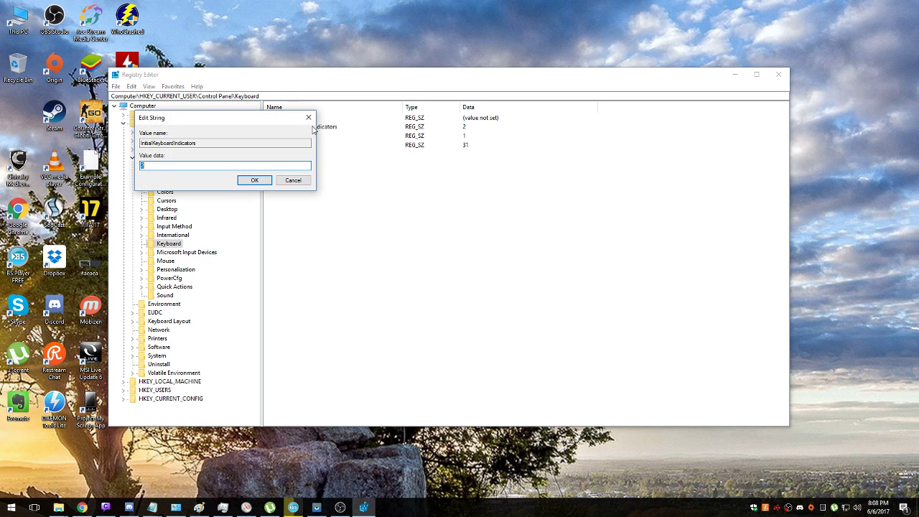
click(191, 167)
drag(191, 167, 98, 164)
click(255, 181)
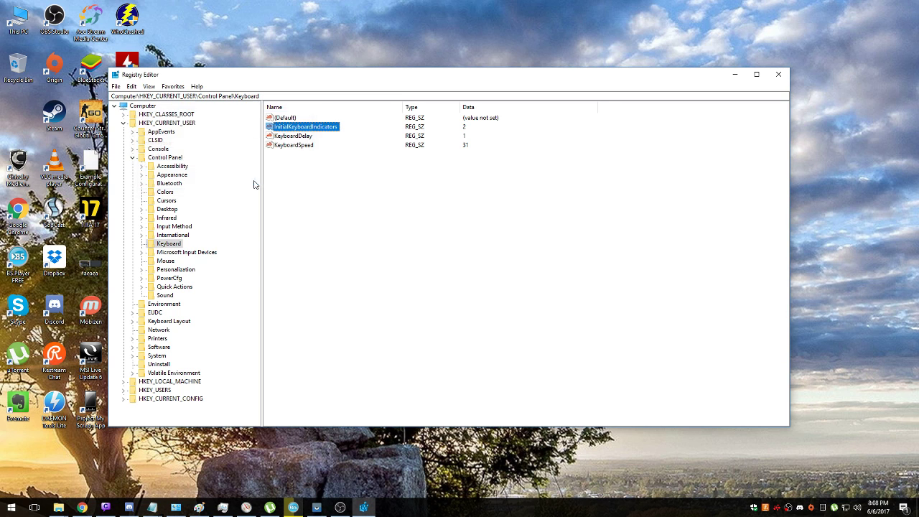
click(338, 173)
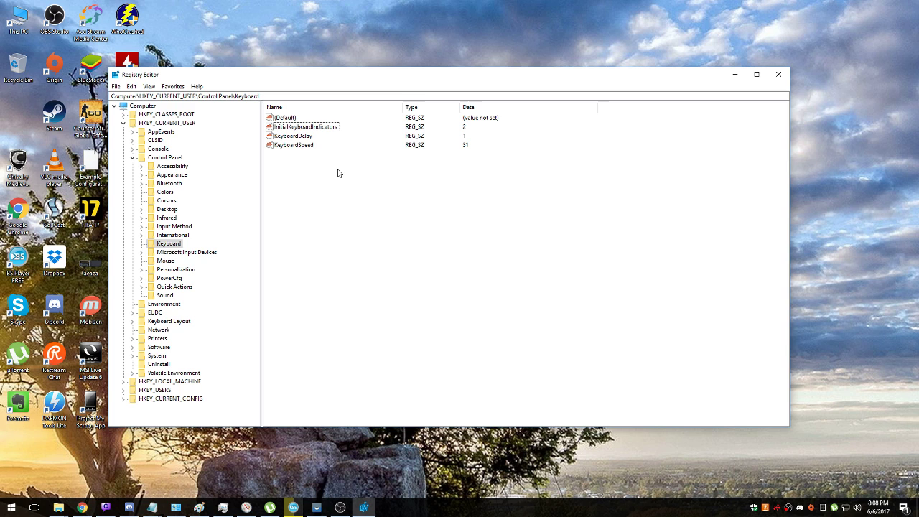
double_click(305, 127)
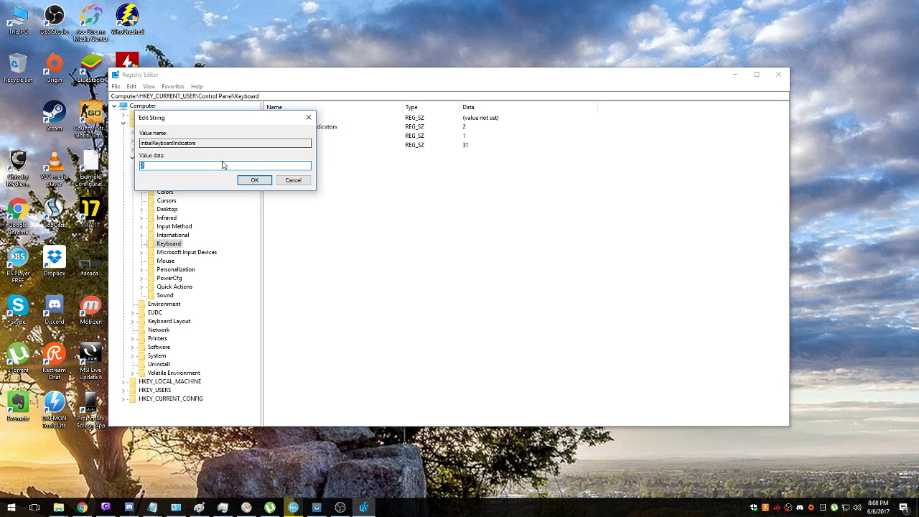
text(2)
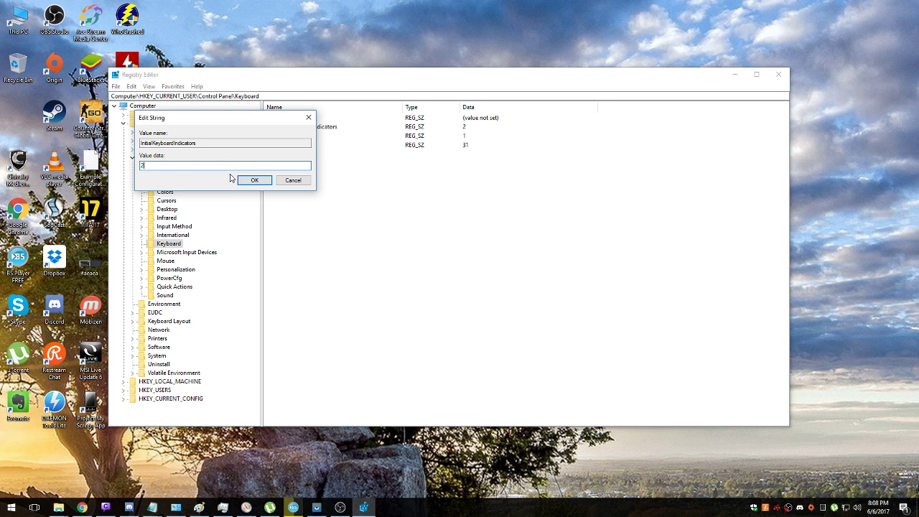
click(255, 180)
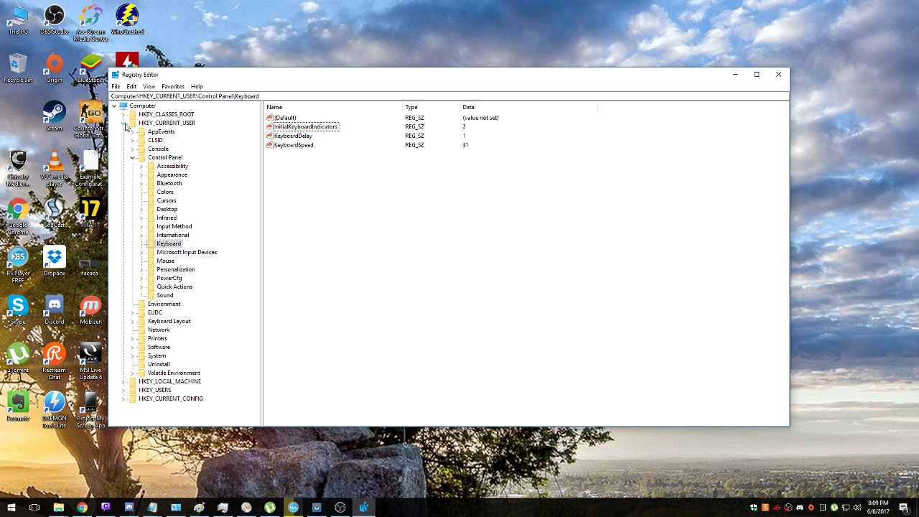
- Collapse HKEY_CURRENT_USER and open the HKEY_USERS\.DEFAULT\Control Panel\Keyboard key
click(123, 124)
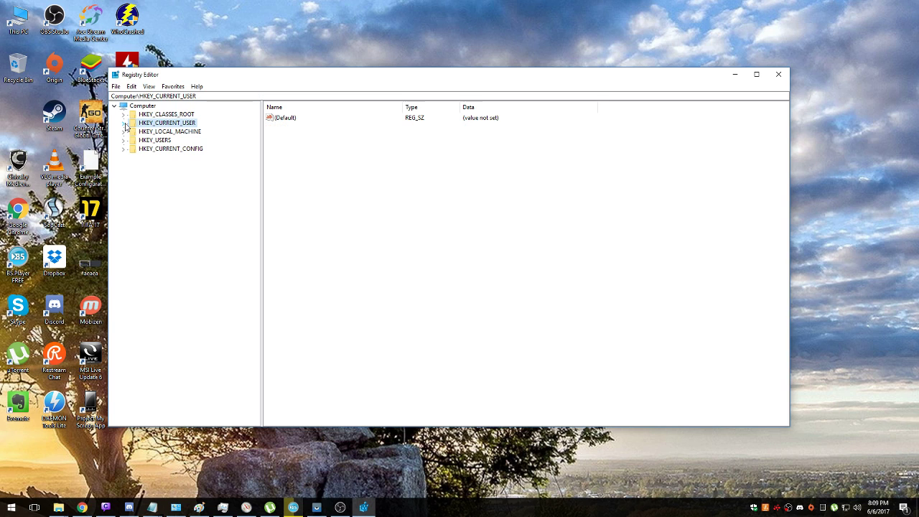
click(123, 140)
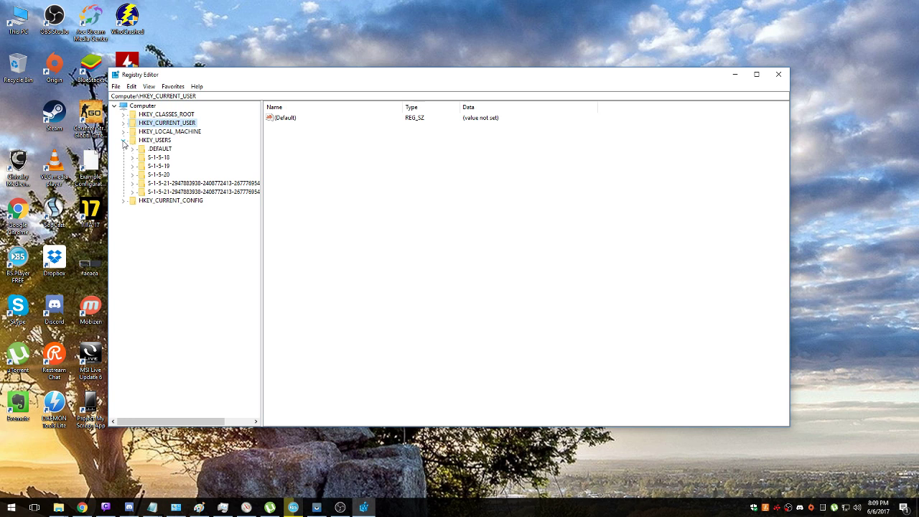
click(147, 141)
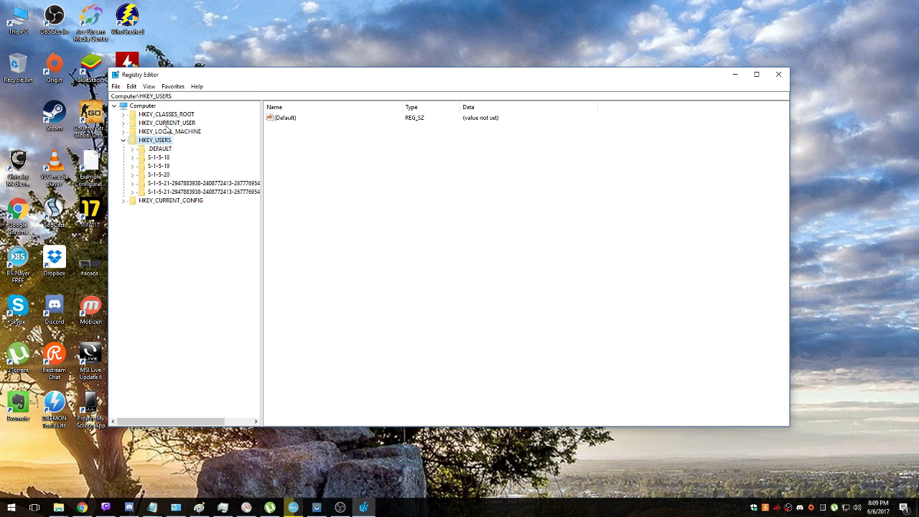
click(152, 150)
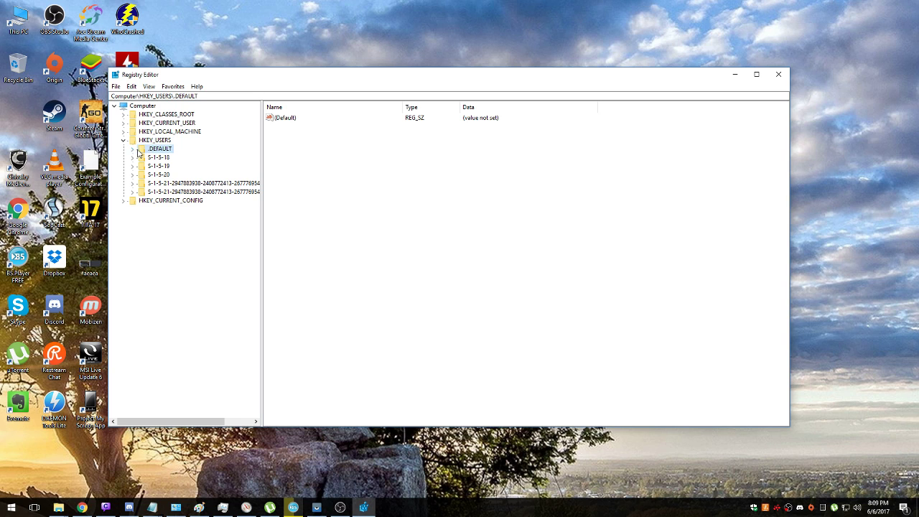
click(134, 149)
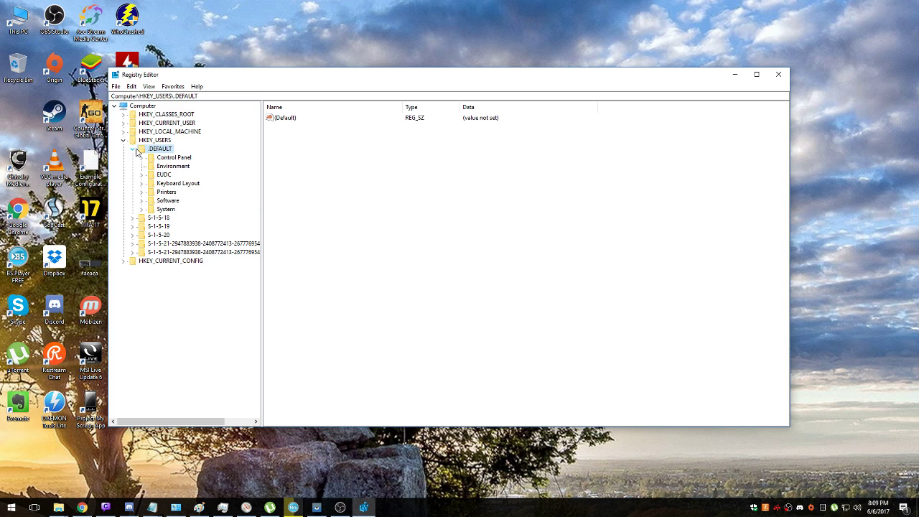
click(134, 149)
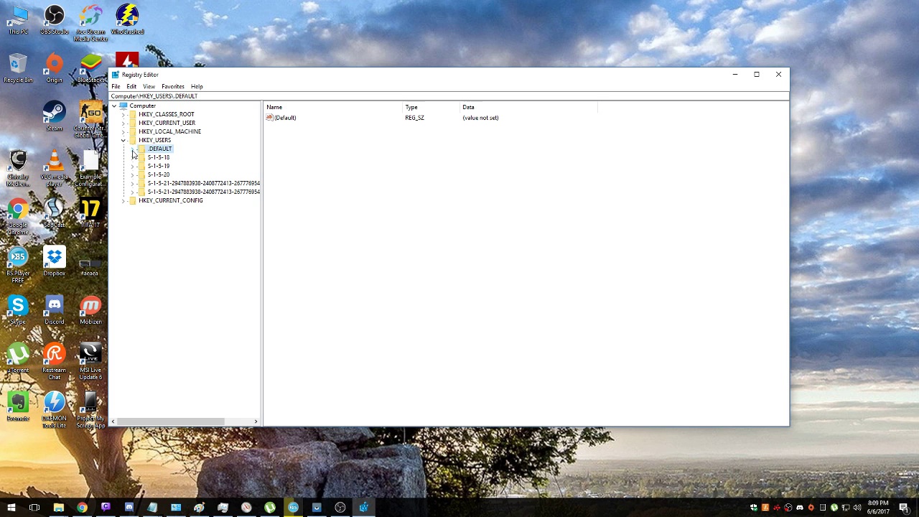
click(132, 148)
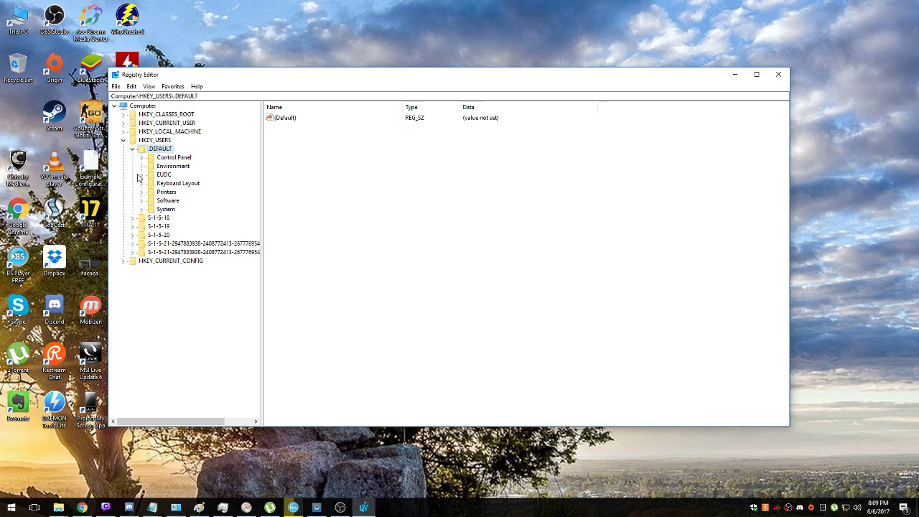
click(141, 158)
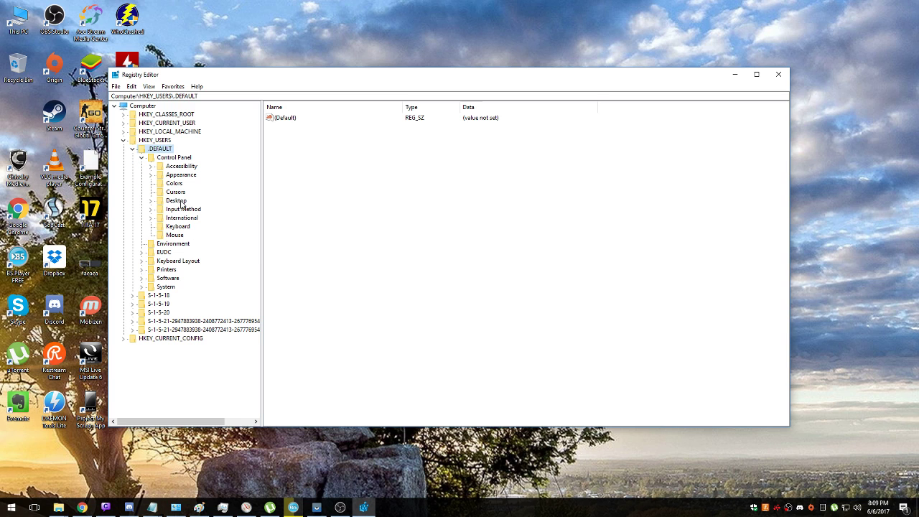
click(183, 227)
- Set the InitialKeyboardIndicators value data of the .DEFAULT user's Keyboard key to 2
click(302, 132)
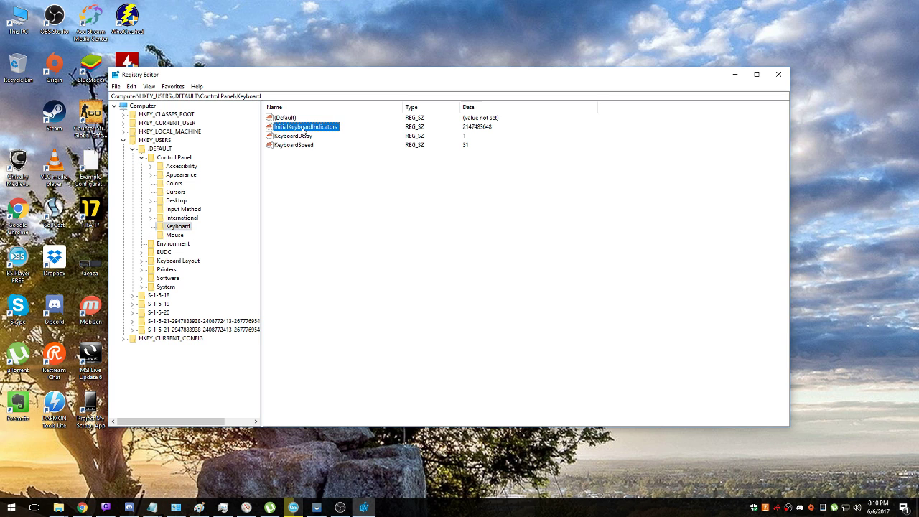
double_click(311, 131)
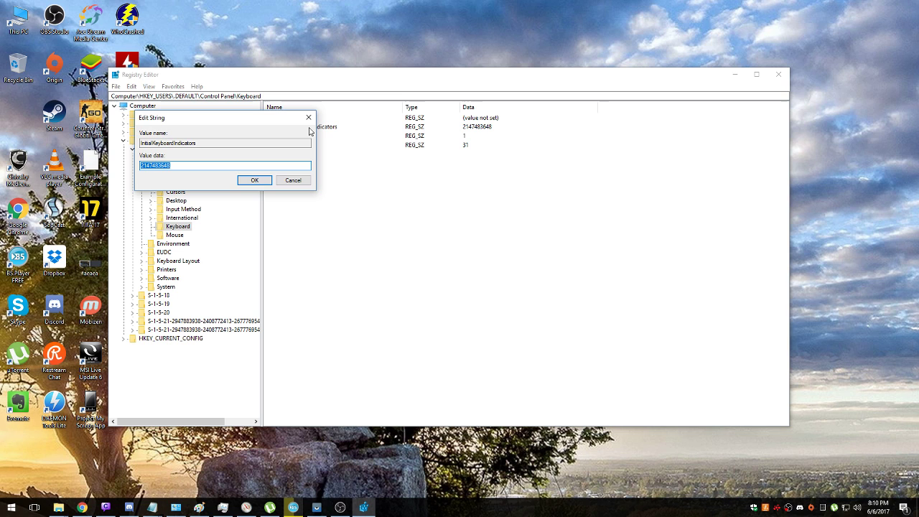
text(2)
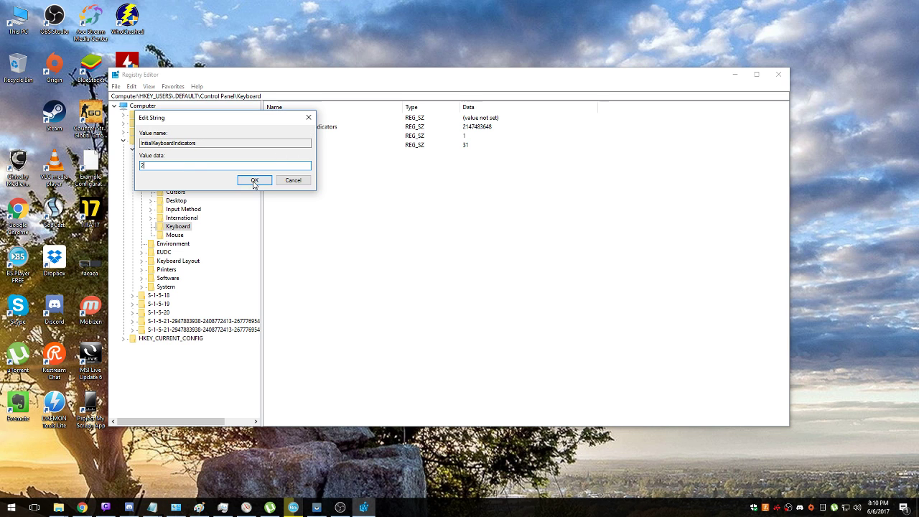
click(248, 180)
- Collapse .DEFAULT and check InitialKeyboardIndicators in HKEY_USERS\S-1-5-18\Control Panel\Keyboard, then collapse S-1-5-18
click(132, 149)
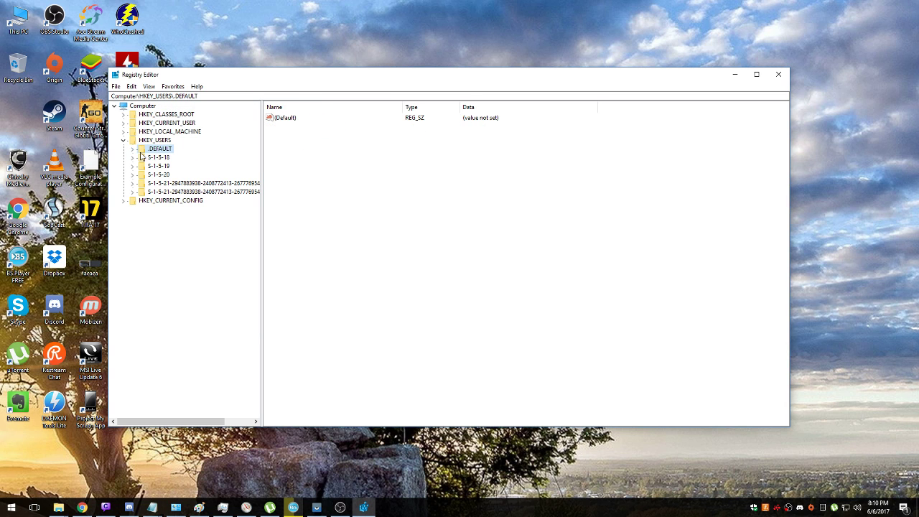
click(132, 157)
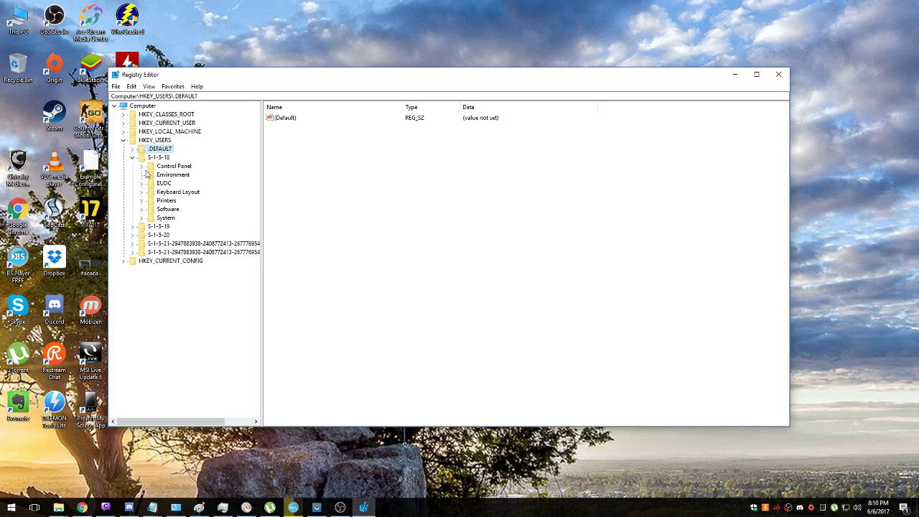
click(141, 166)
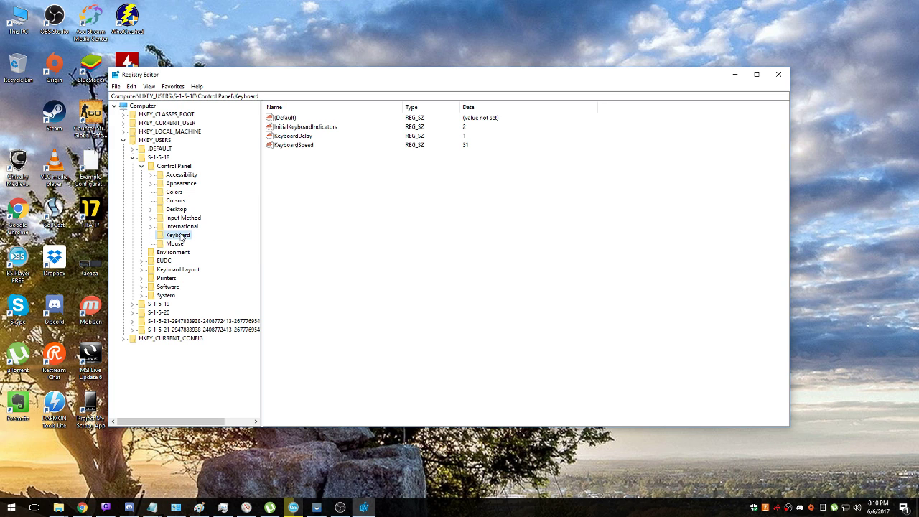
click(302, 127)
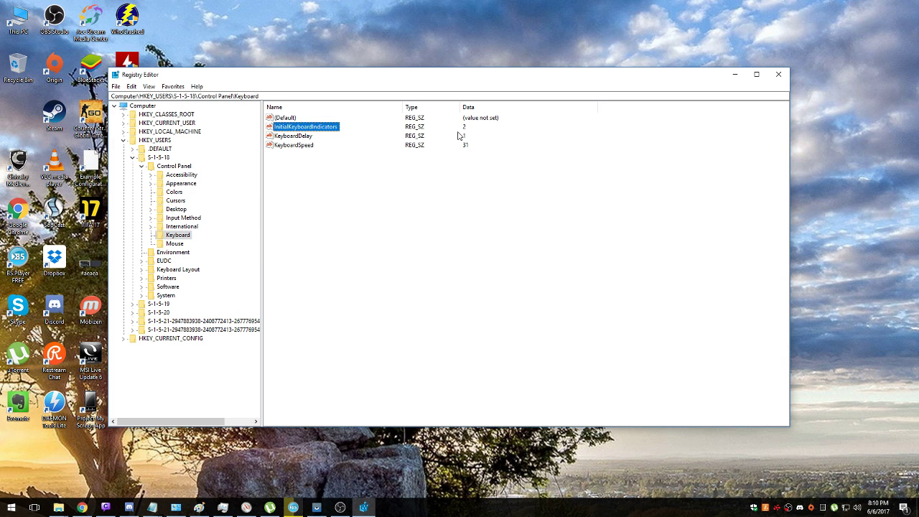
click(132, 158)
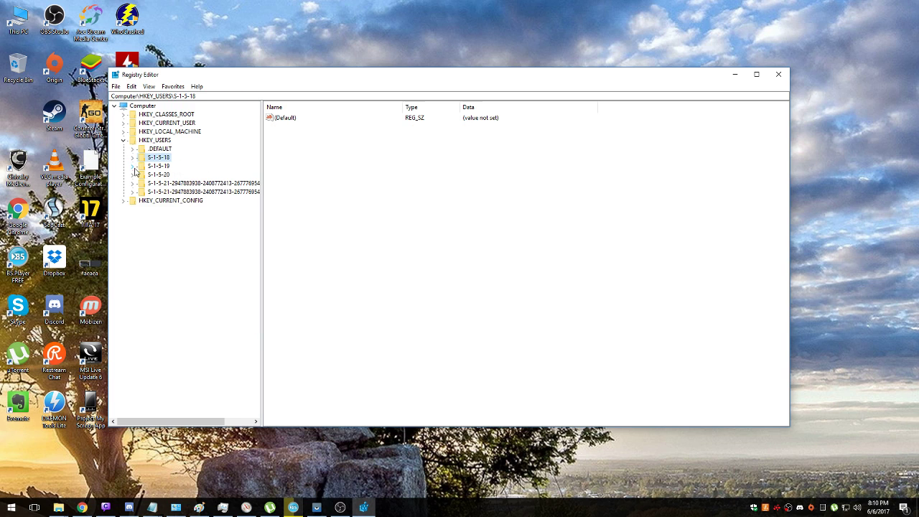
- Set the InitialKeyboardIndicators value data to 2 in HKEY_USERS\S-1-5-19\Control Panel\Keyboard
click(132, 166)
click(167, 193)
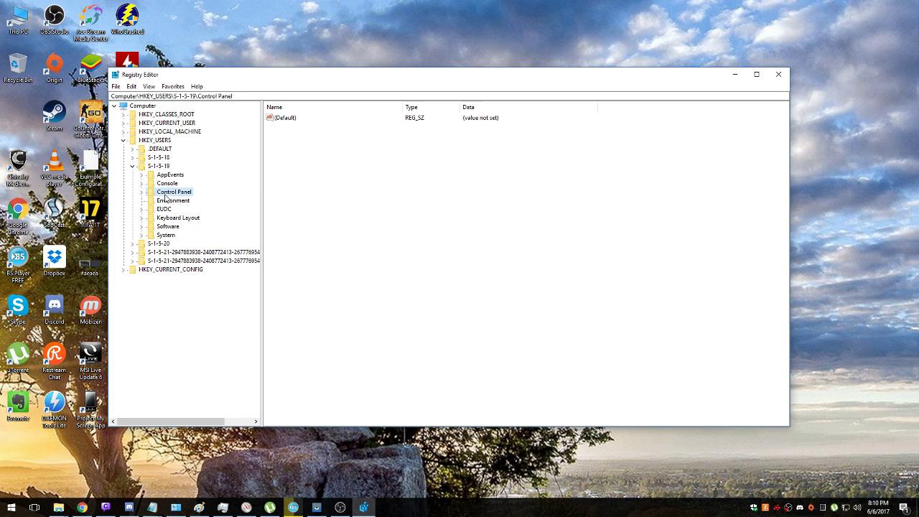
click(142, 193)
click(182, 270)
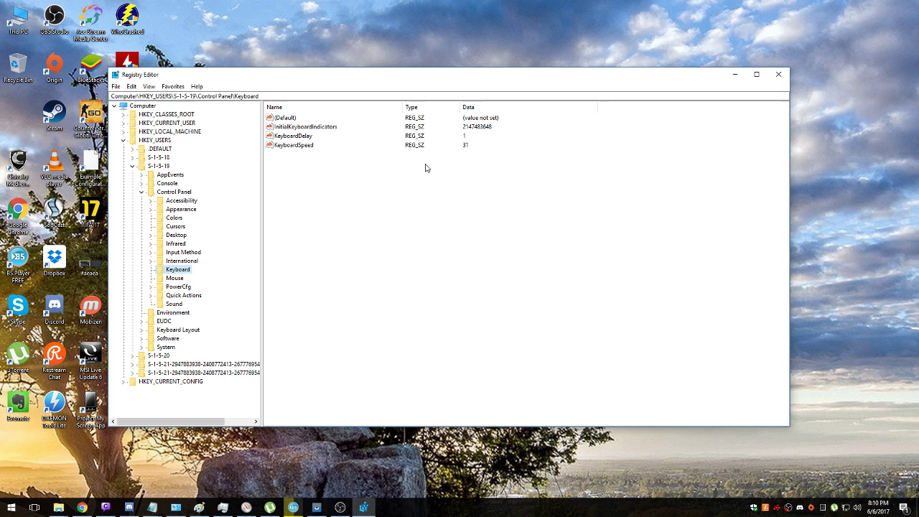
double_click(310, 128)
text(2)
key(Return)
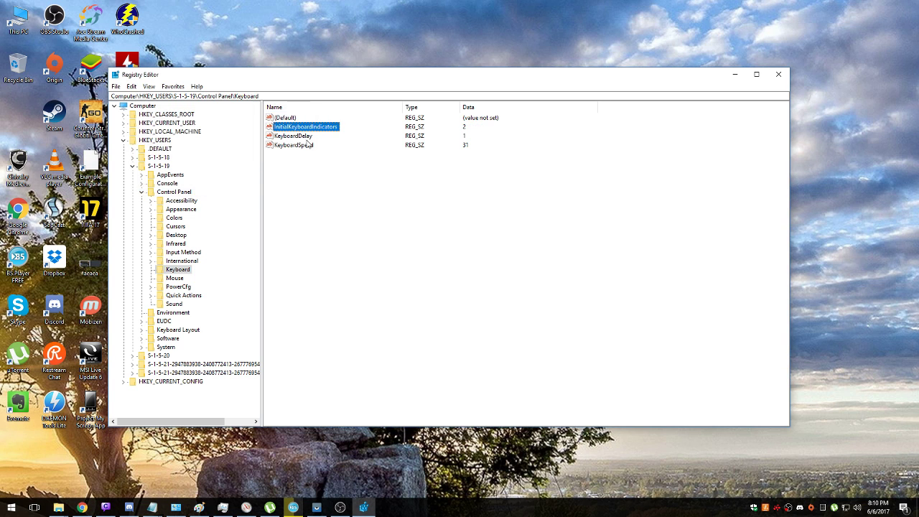
- Collapse S-1-5-19 and edit the InitialKeyboardIndicators value data in HKEY_USERS\S-1-5-20\Control Panel\Keyboard, then collapse S-1-5-20
click(132, 166)
click(132, 174)
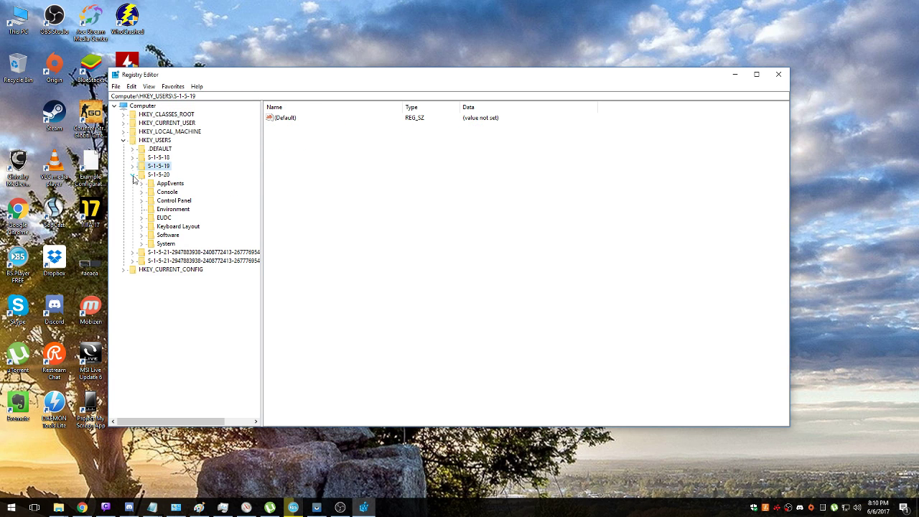
click(141, 200)
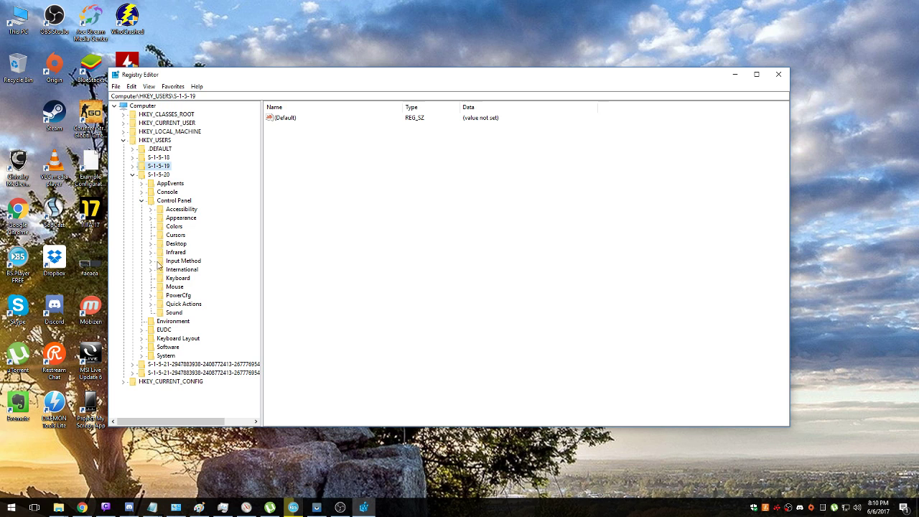
click(177, 278)
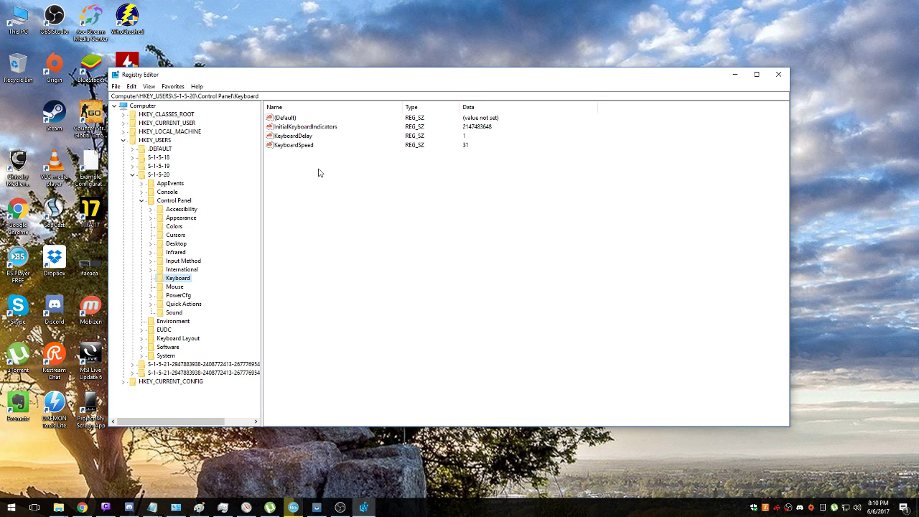
click(320, 127)
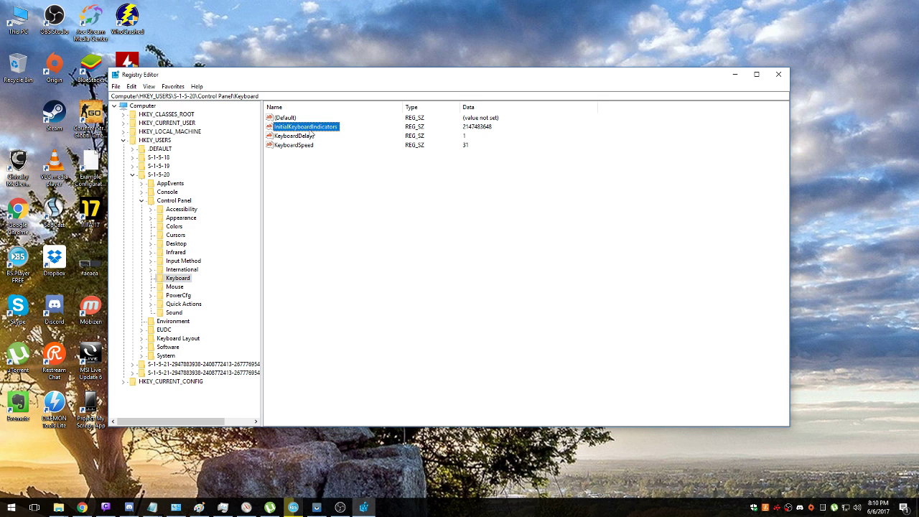
double_click(314, 128)
click(252, 179)
click(133, 175)
- Check InitialKeyboardIndicators in the Control Panel\Keyboard key of the S-1-5-21 profile ending in 1001, then collapse that profile
click(132, 183)
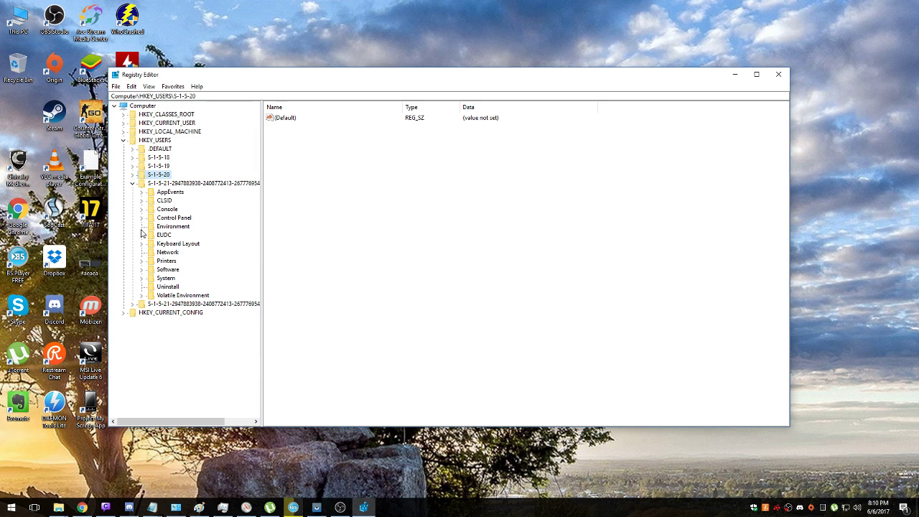
click(142, 218)
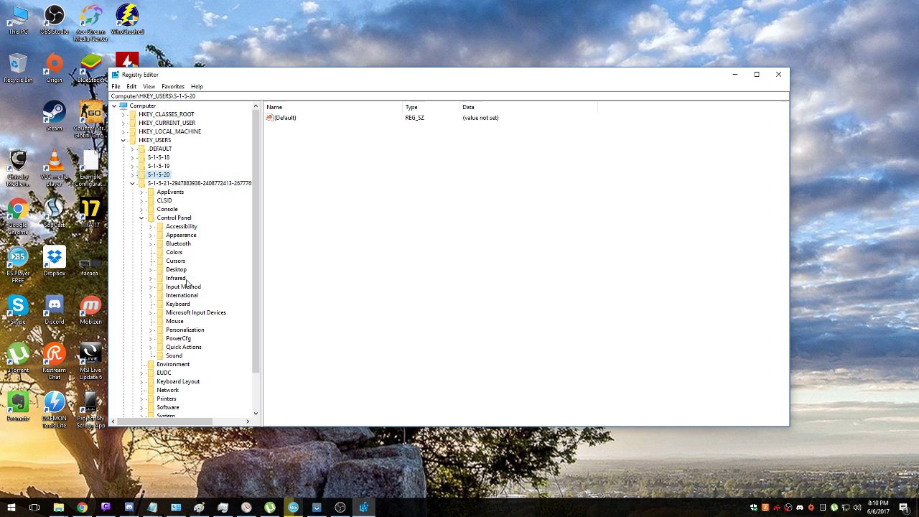
click(175, 305)
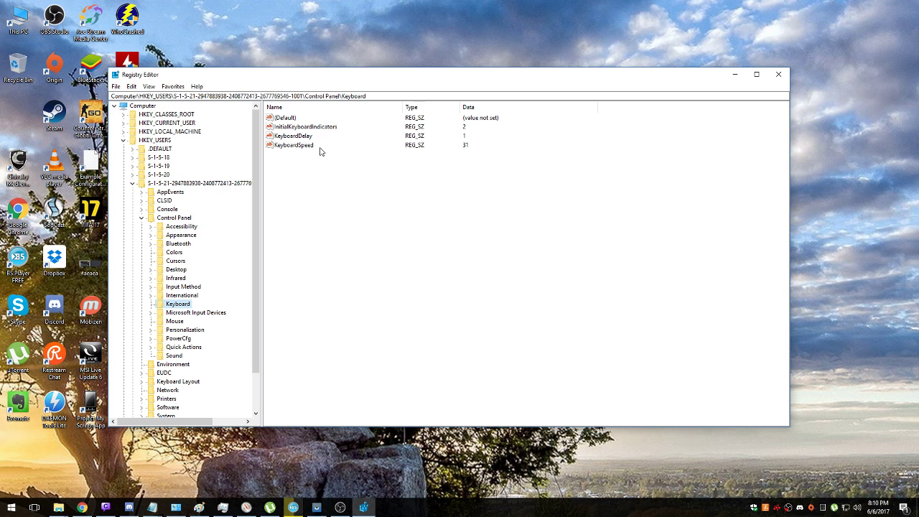
click(133, 184)
- Look through the subkeys of the last S-1-5-21 entry under HKEY_USERS for a Control Panel key, then collapse it
click(133, 193)
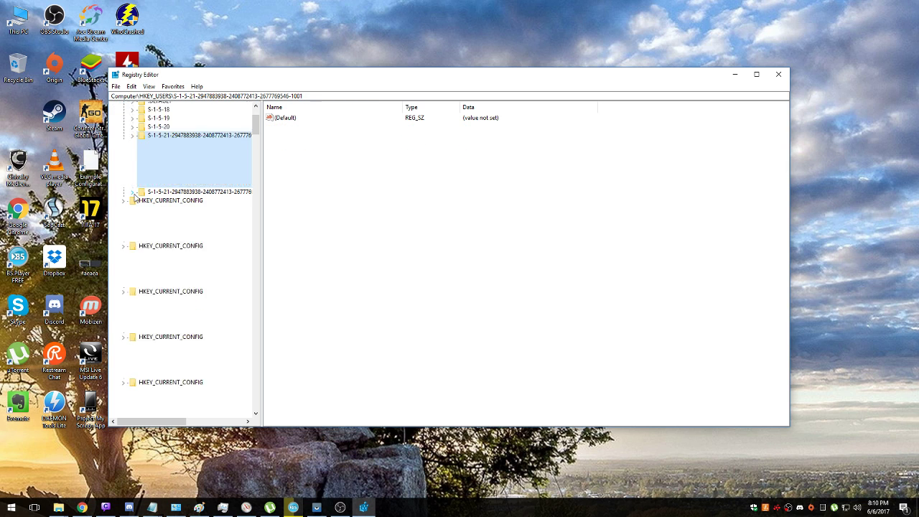
scroll(137, 196, down, 20)
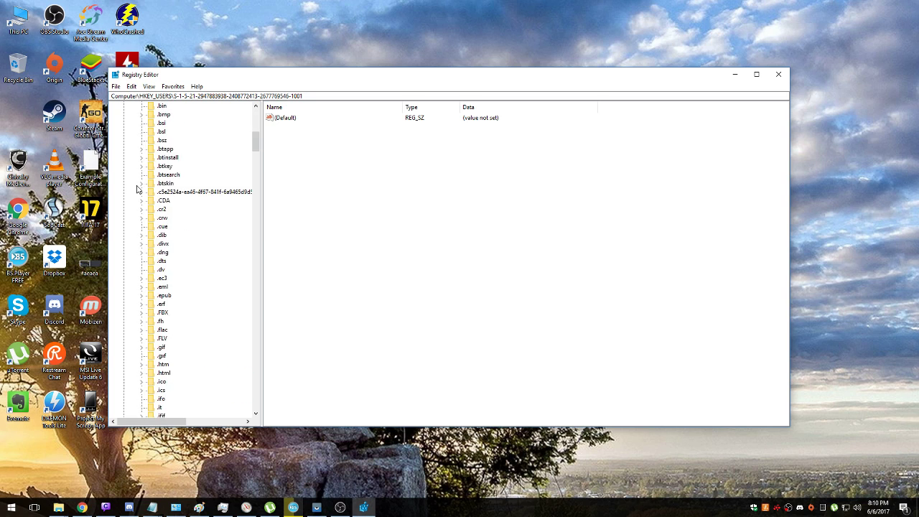
scroll(138, 189, down, 5)
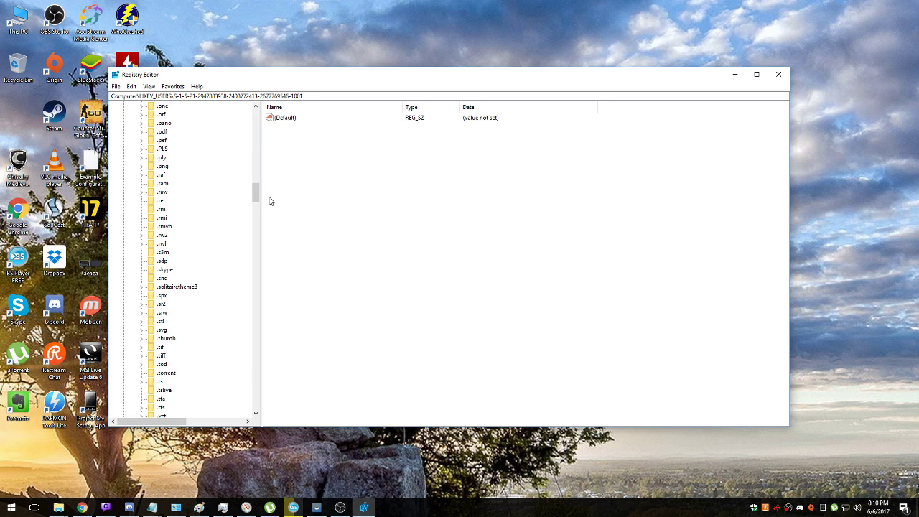
drag(256, 191, 252, 114)
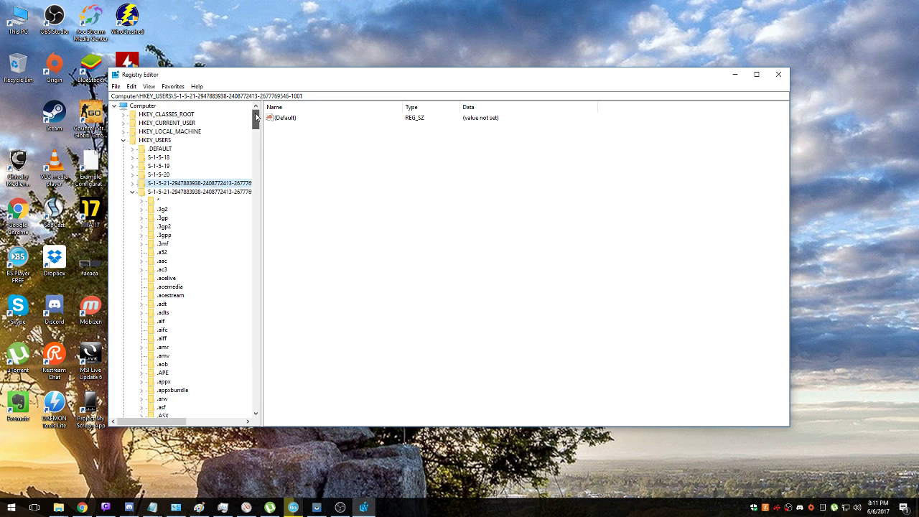
click(132, 193)
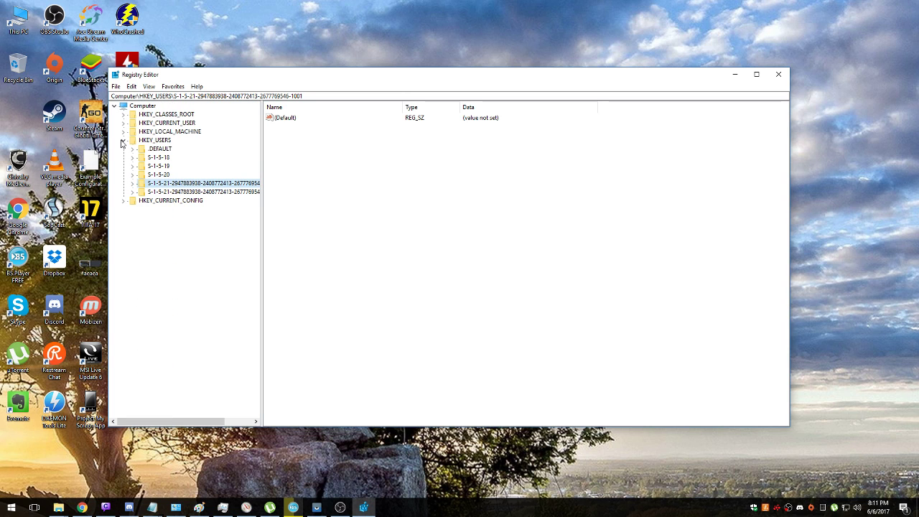
- Review InitialKeyboardIndicators in HKEY_CURRENT_USER\Control Panel\Keyboard, then collapse HKEY_CURRENT_USER
click(123, 124)
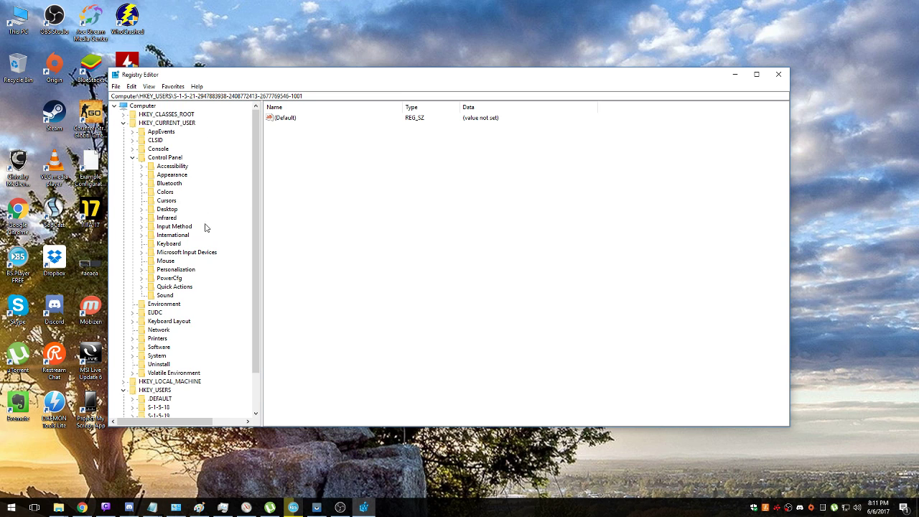
click(170, 244)
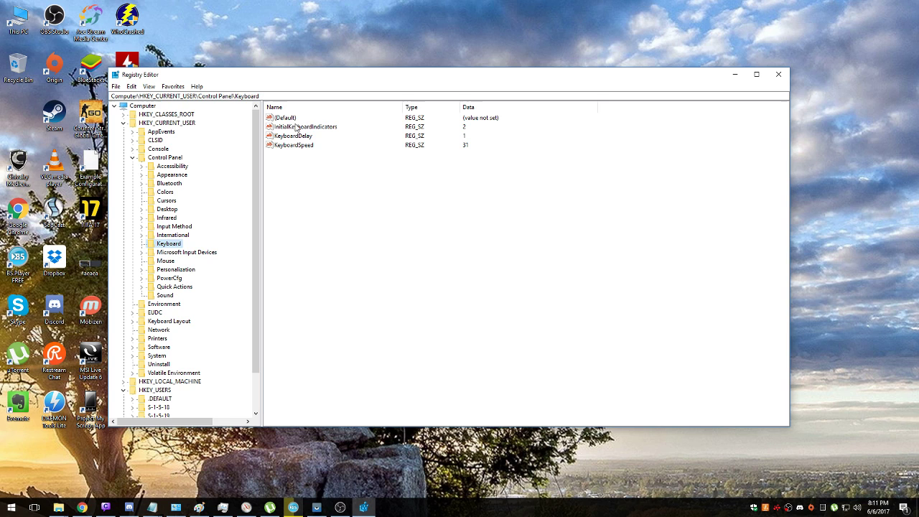
click(319, 129)
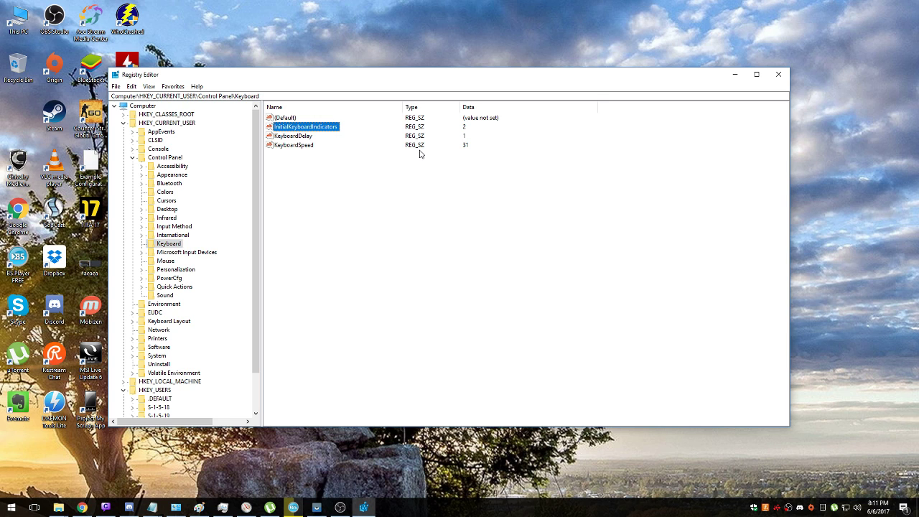
click(125, 122)
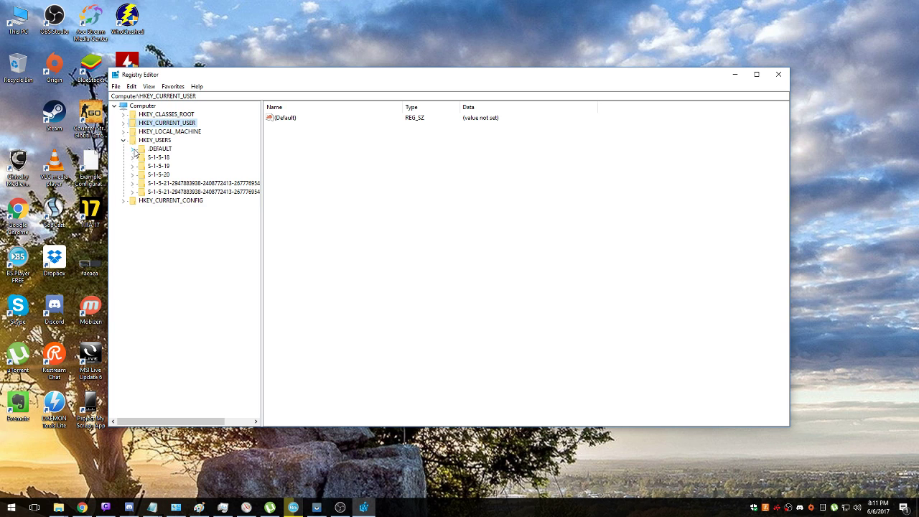
click(133, 150)
click(132, 150)
click(132, 149)
click(132, 150)
- Set the InitialKeyboardIndicators value data to 2 in HKEY_USERS\S-1-5-18\Control Panel\Keyboard and close the registry window
click(132, 159)
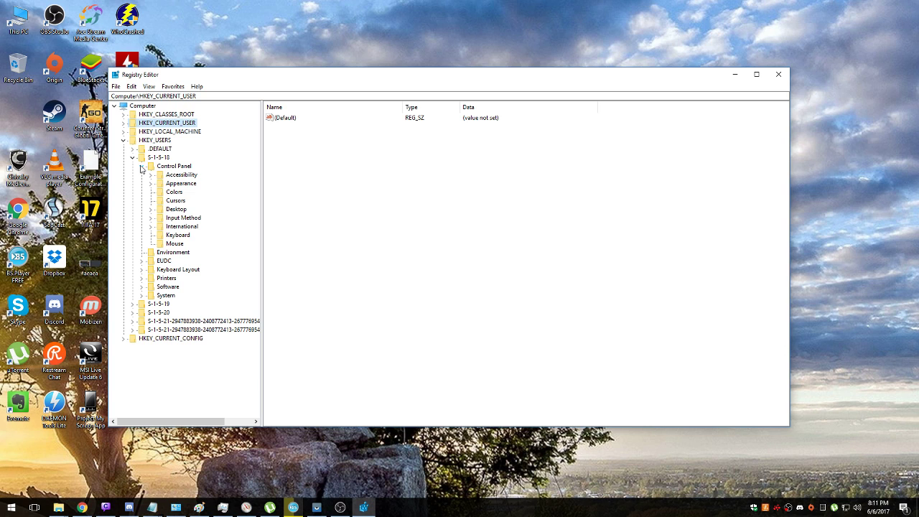
click(180, 236)
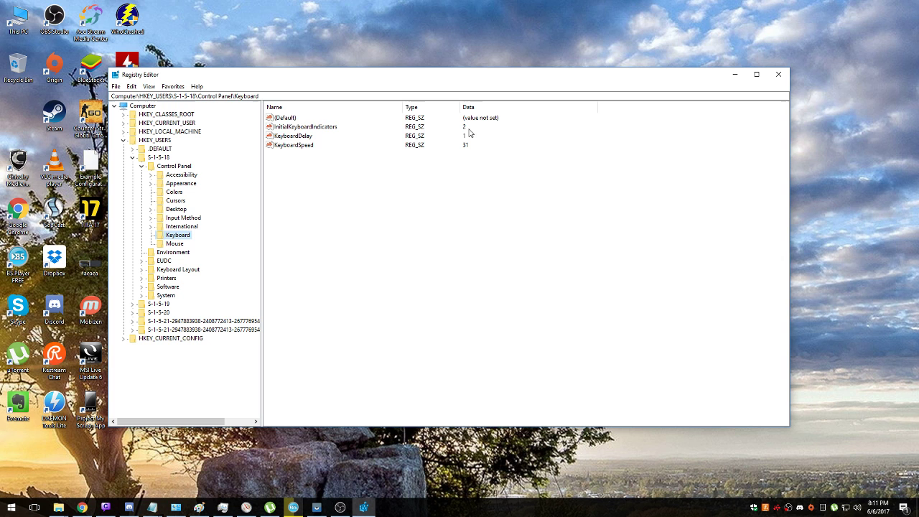
double_click(325, 127)
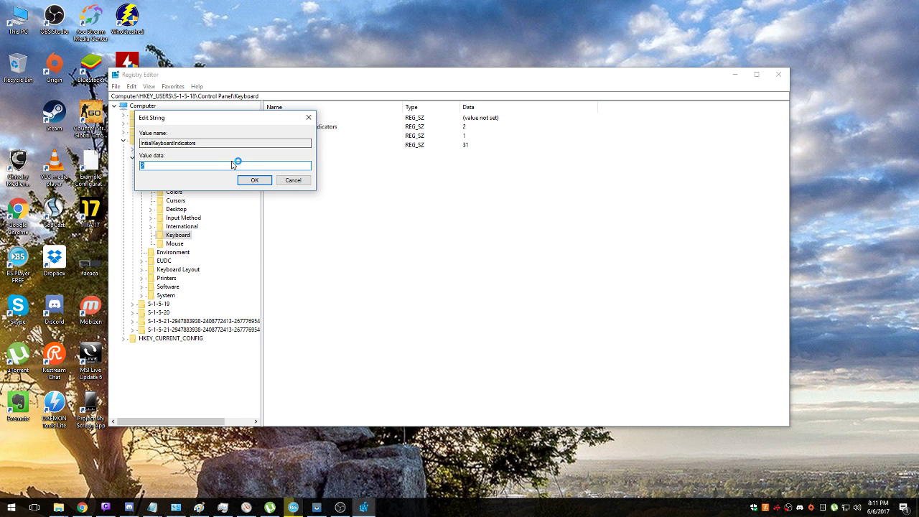
text(2)
key(Return)
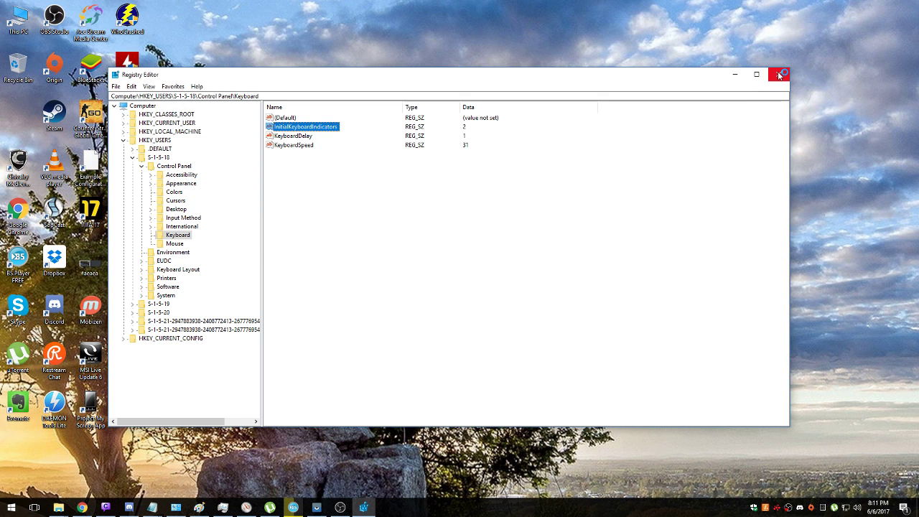
click(781, 76)
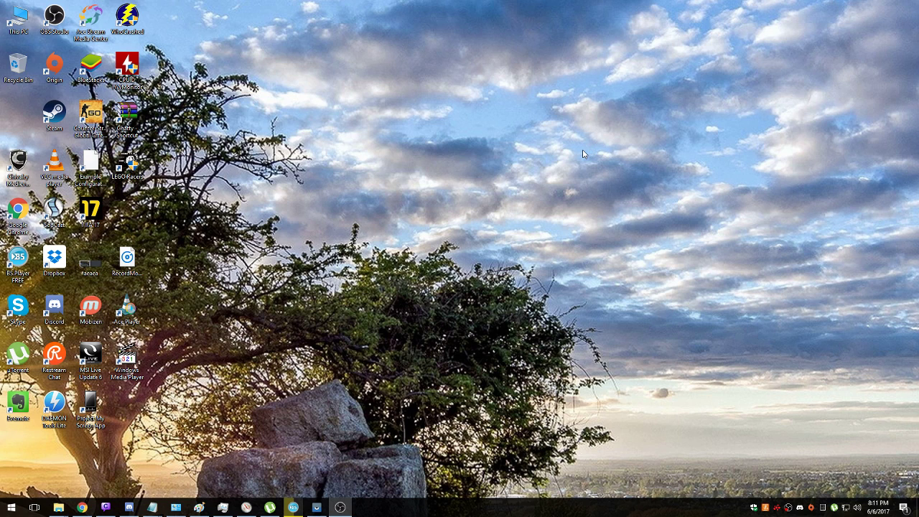